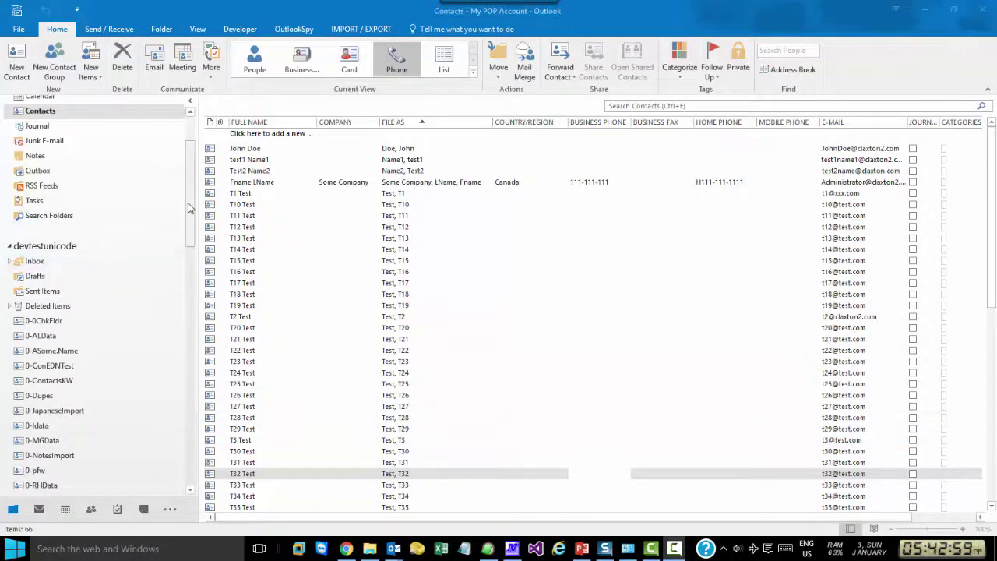
# Look over the Address Book's available lists and addressing settings, then close it unchanged
pyautogui.click(188, 203)
pyautogui.scroll(2, 187, 203)
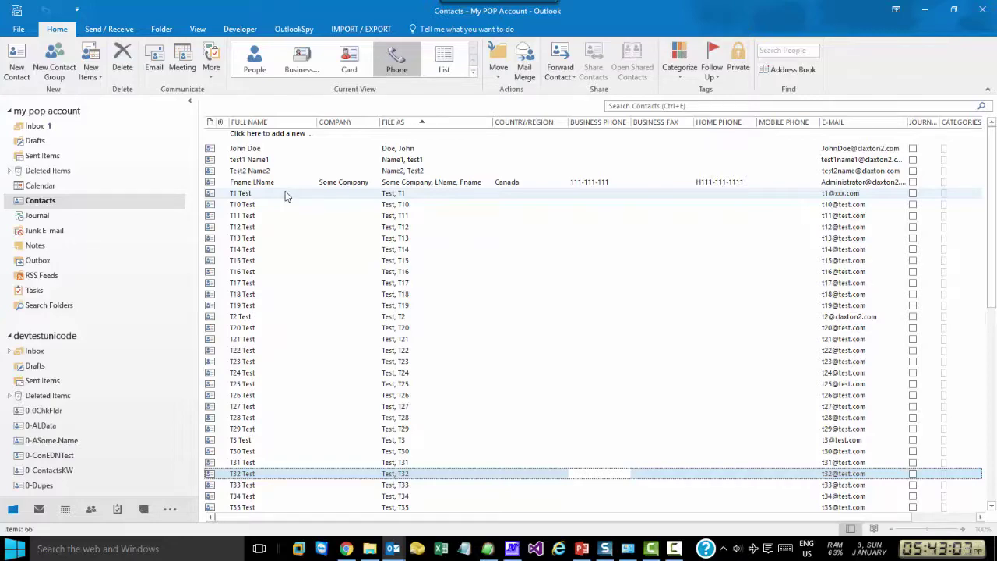
pyautogui.click(786, 70)
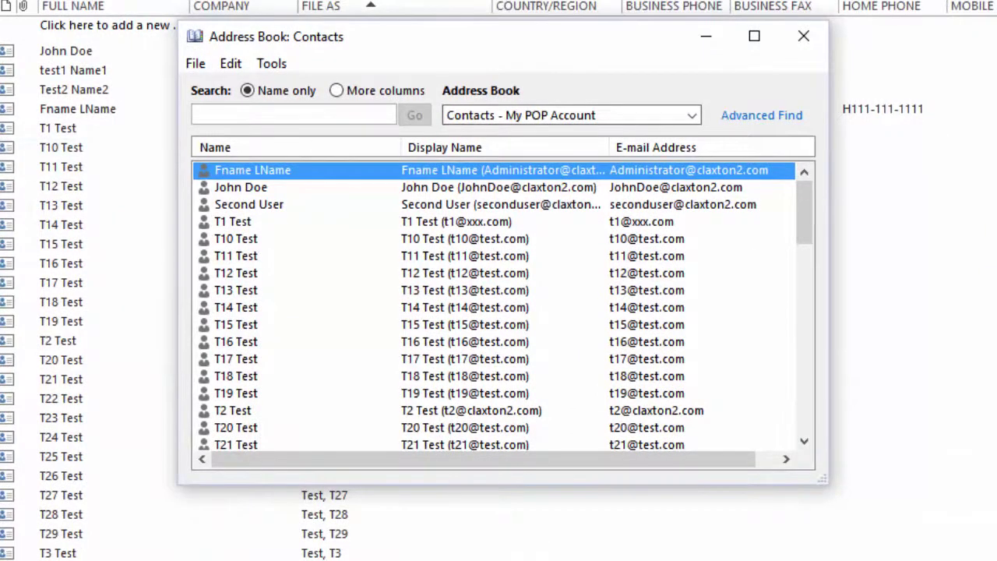
pyautogui.click(692, 115)
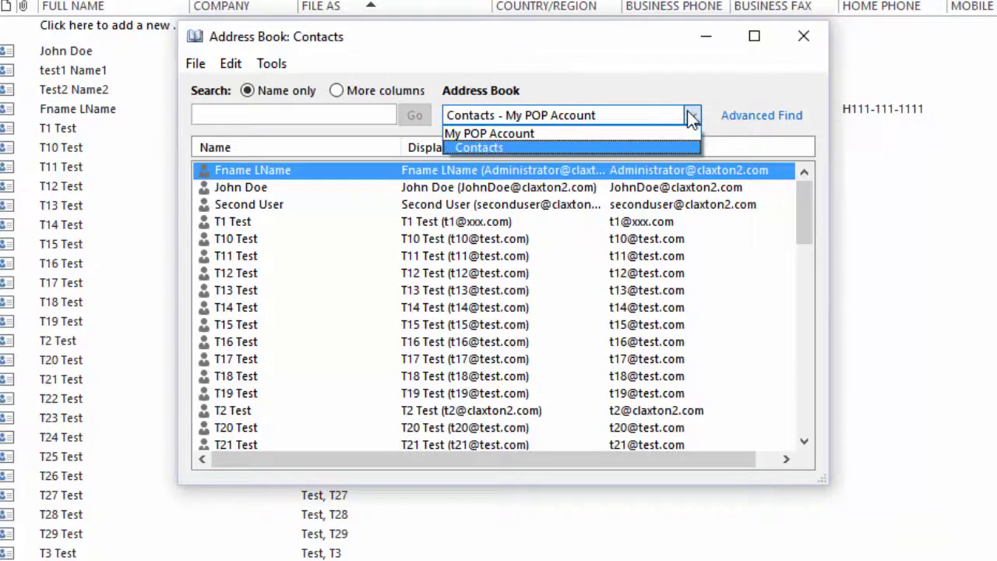
pyautogui.click(277, 72)
pyautogui.click(273, 64)
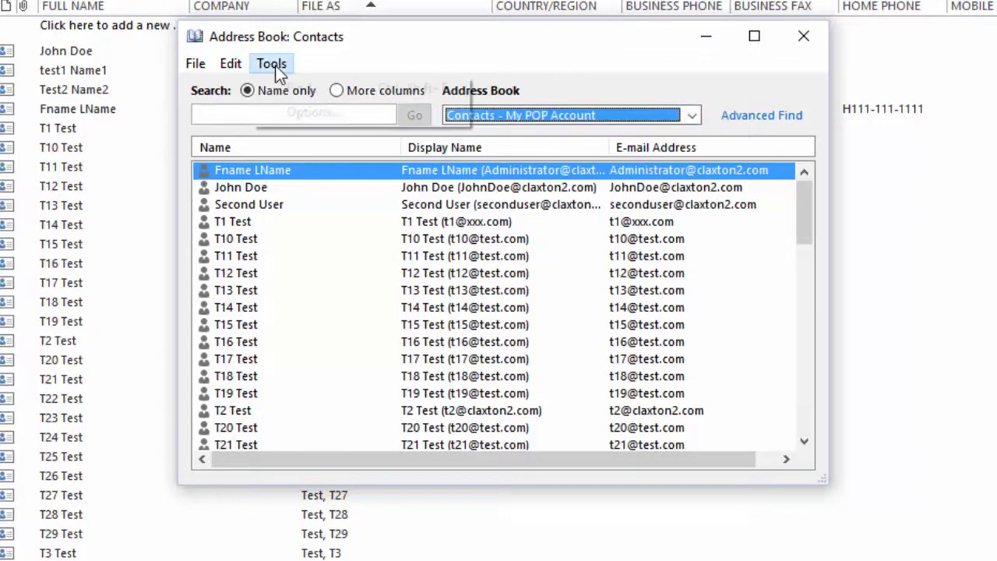
pyautogui.click(296, 114)
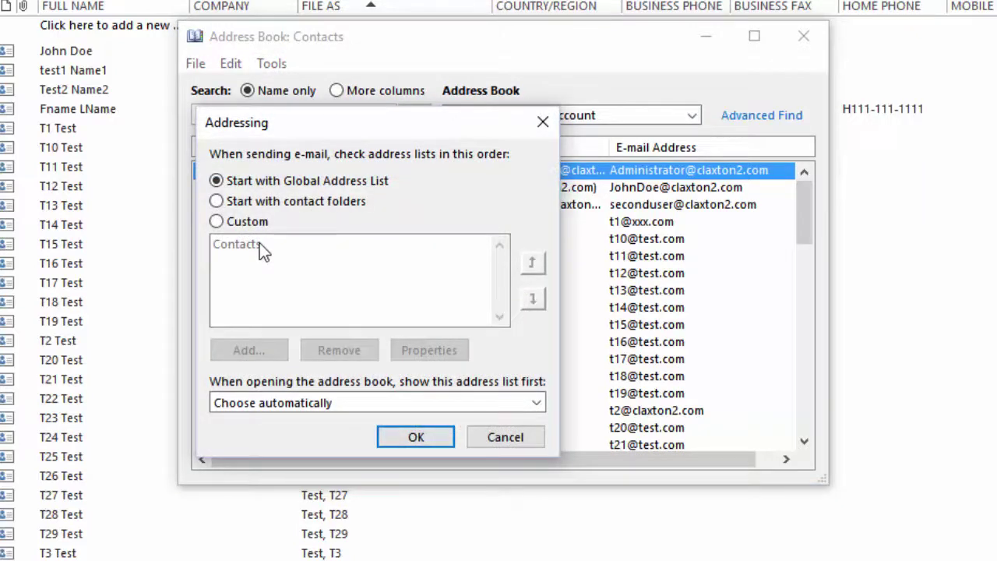
pyautogui.click(505, 437)
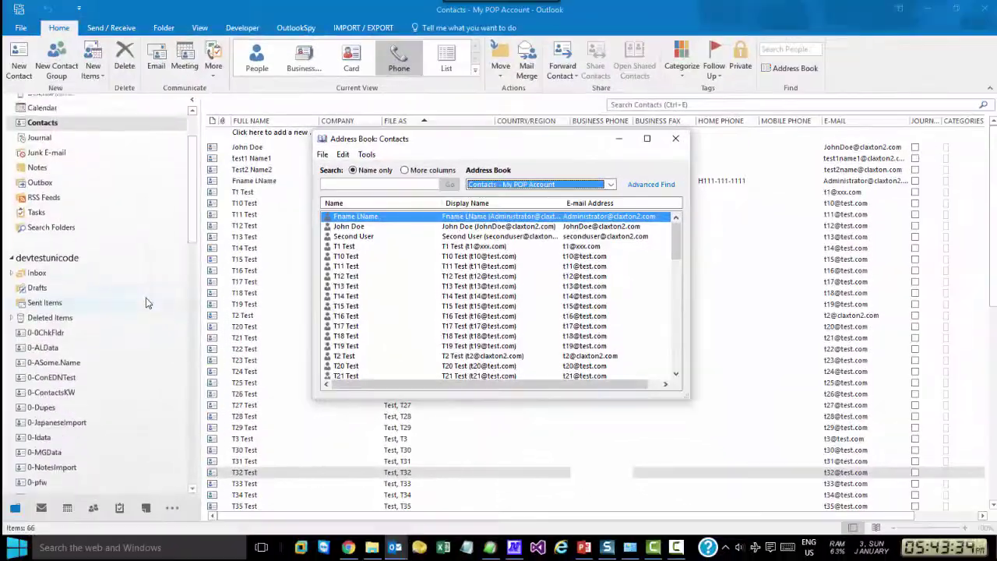
pyautogui.scroll(-1, 146, 304)
pyautogui.scroll(-2, 145, 303)
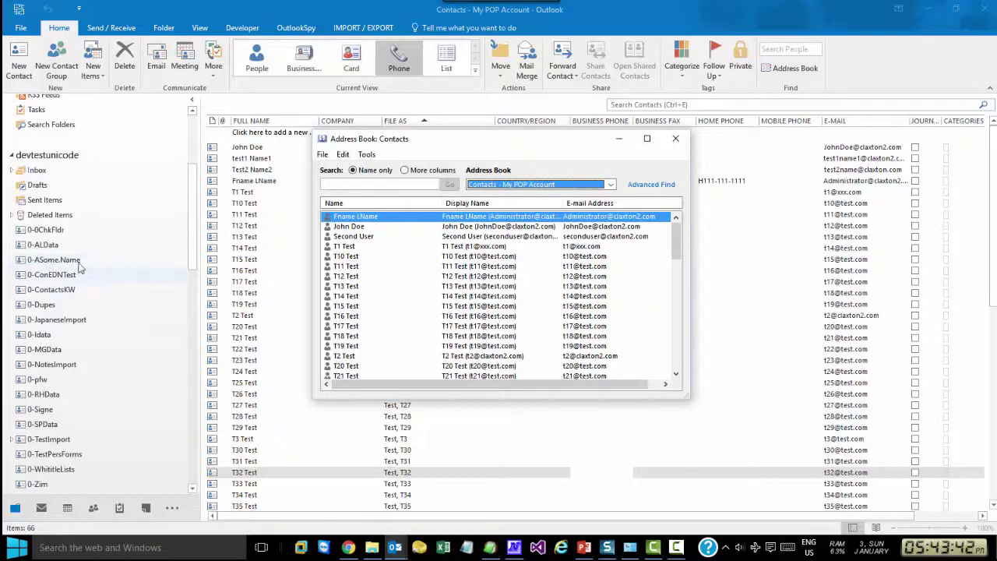
pyautogui.press('Escape')
# Turn on 'Show this folder as an e-mail Address Book' in 0-ASome.Name's properties and apply
pyautogui.click(53, 262)
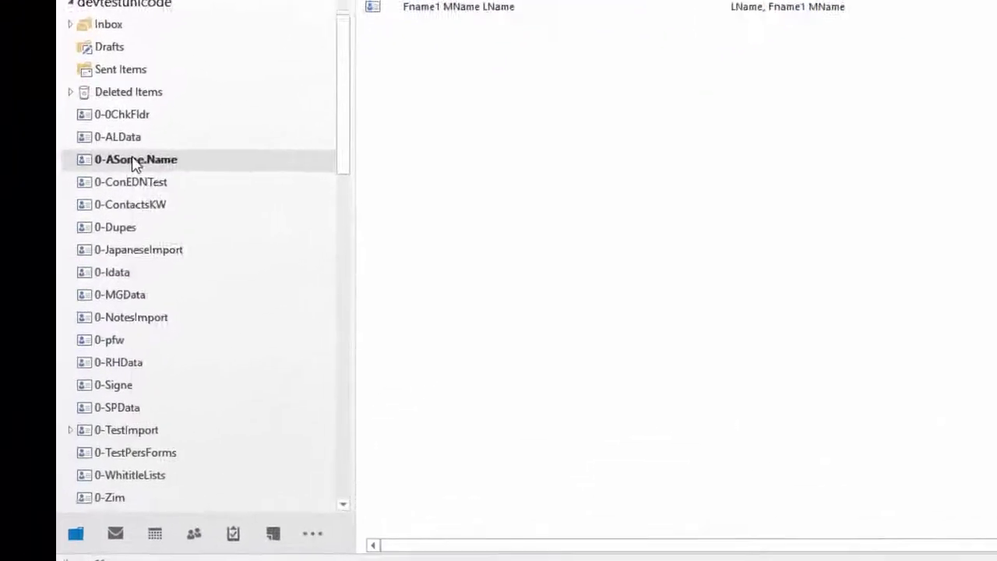
pyautogui.rightClick(54, 261)
pyautogui.click(232, 399)
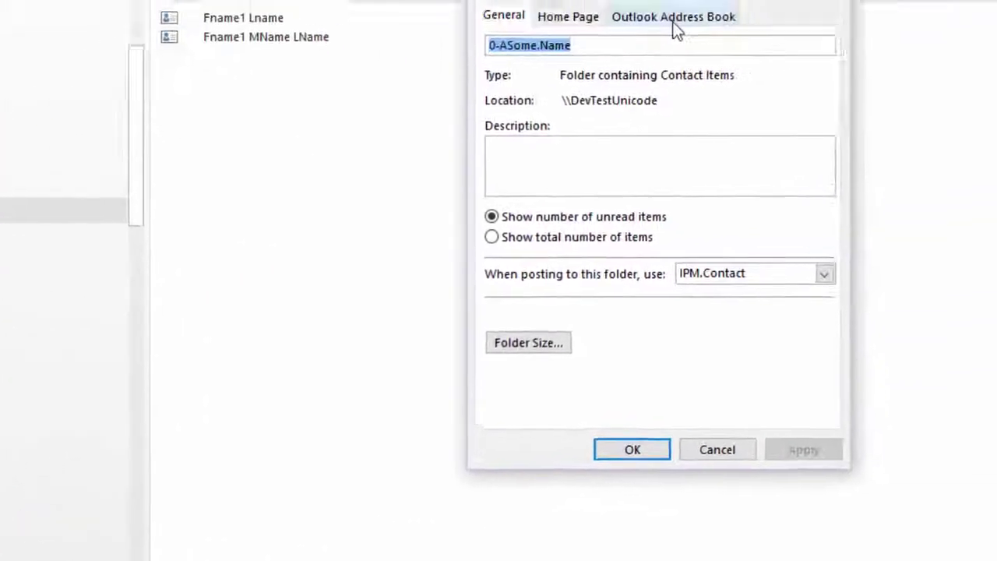
pyautogui.click(674, 22)
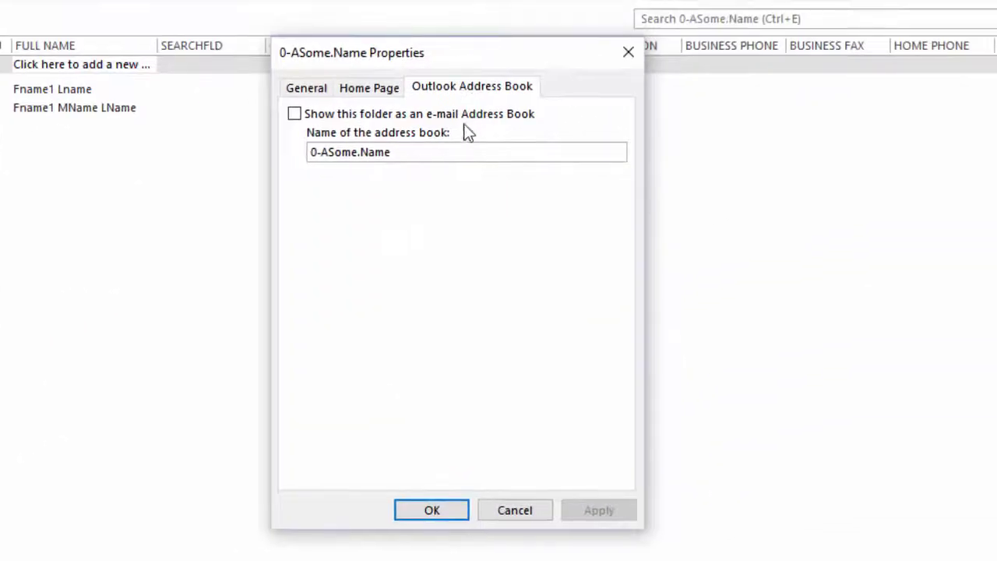
pyautogui.click(295, 115)
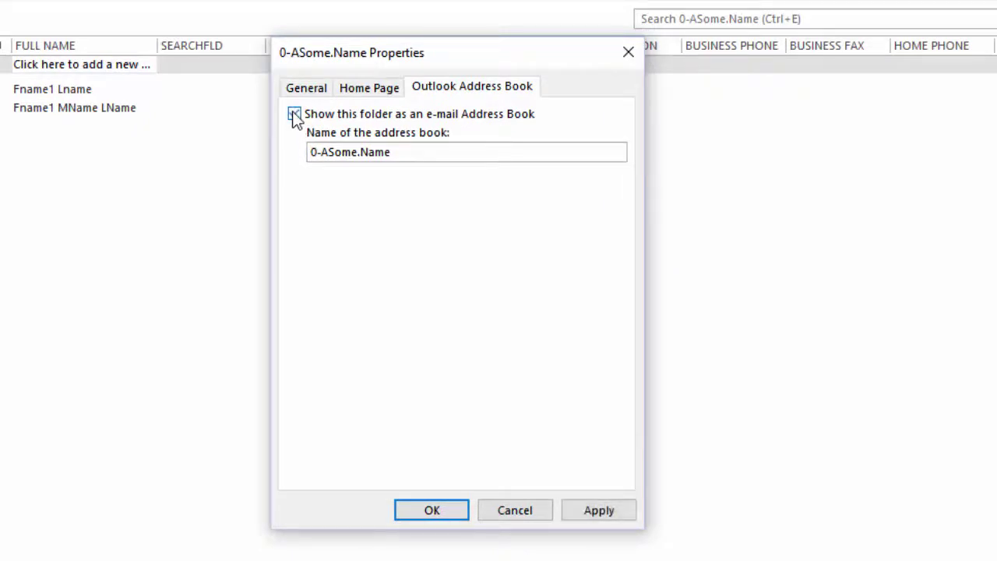
pyautogui.click(600, 511)
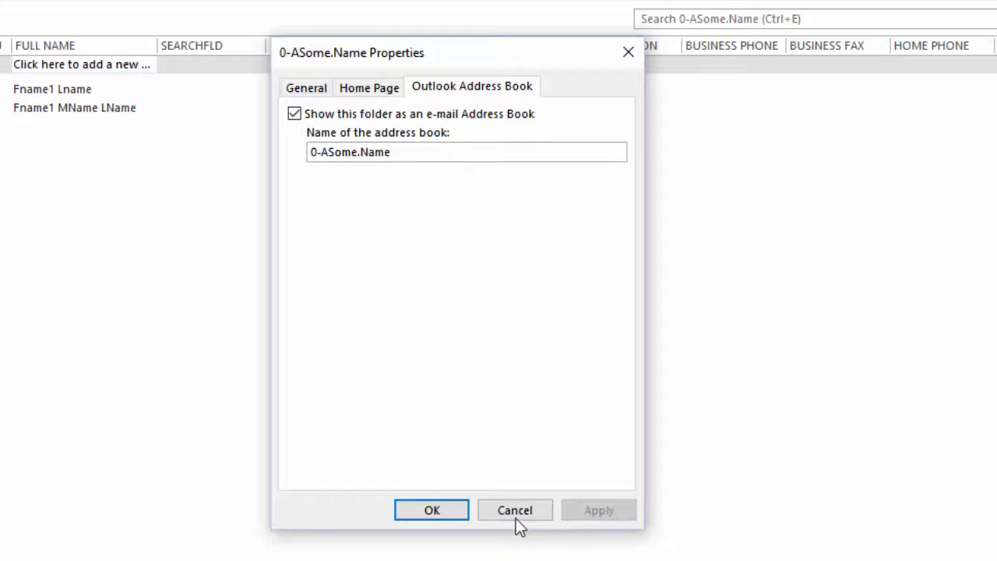
pyautogui.click(432, 510)
# Reopen the Address Book and confirm 0-ASome.Name now appears among the address books
pyautogui.click(834, 40)
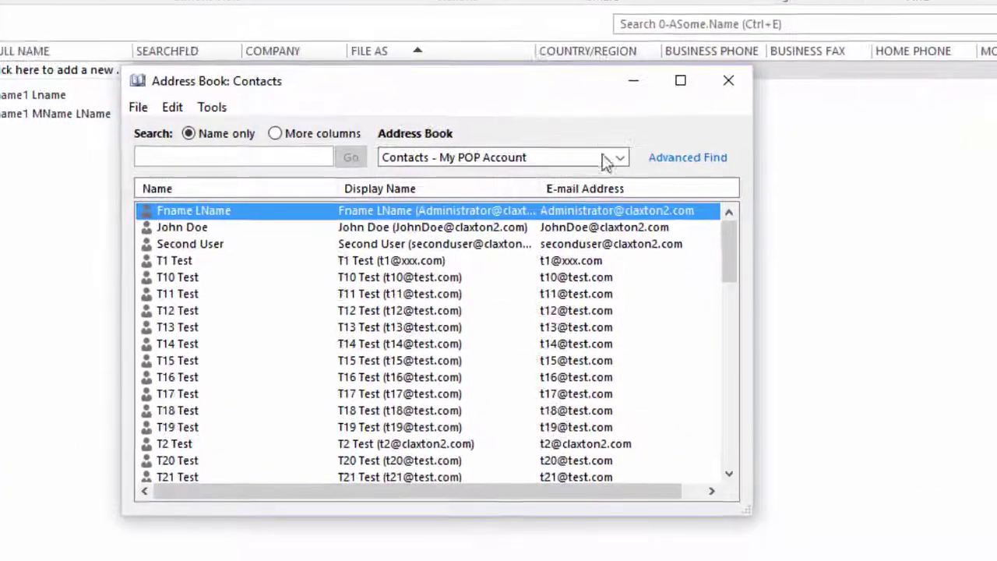
pyautogui.click(613, 179)
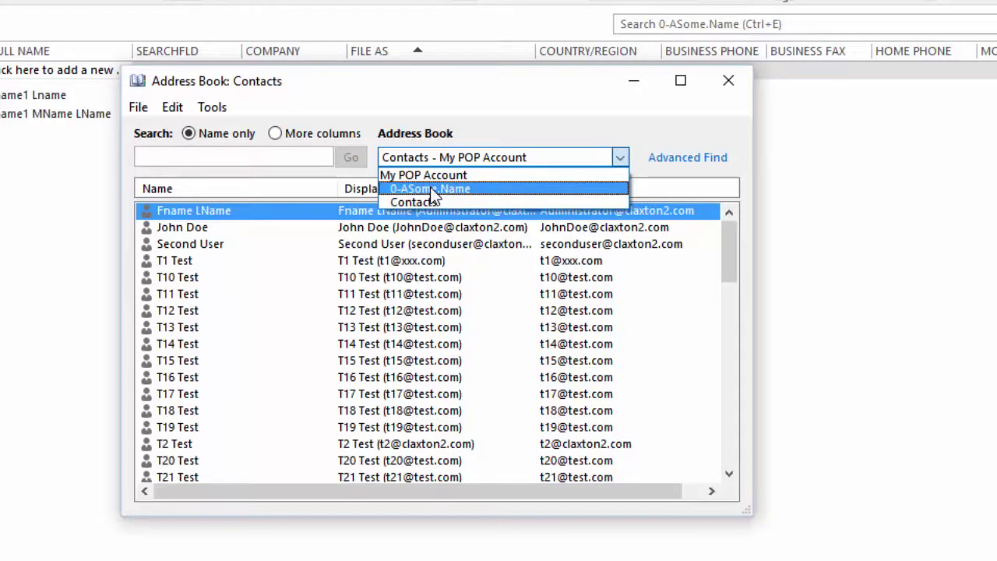
pyautogui.click(212, 110)
# Switch addressing to a Custom order and show 0-ASome.Name first
pyautogui.click(212, 110)
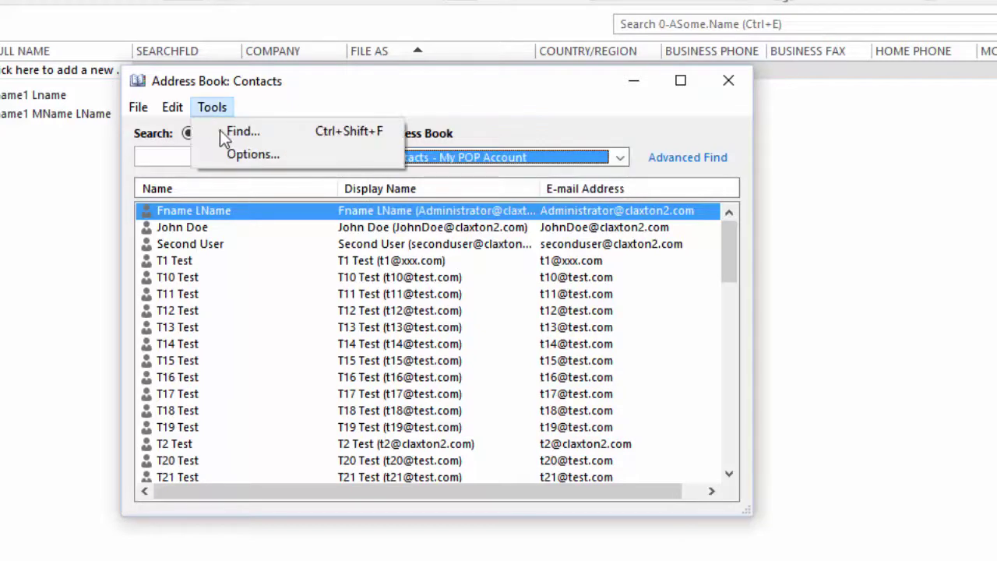
pyautogui.click(252, 155)
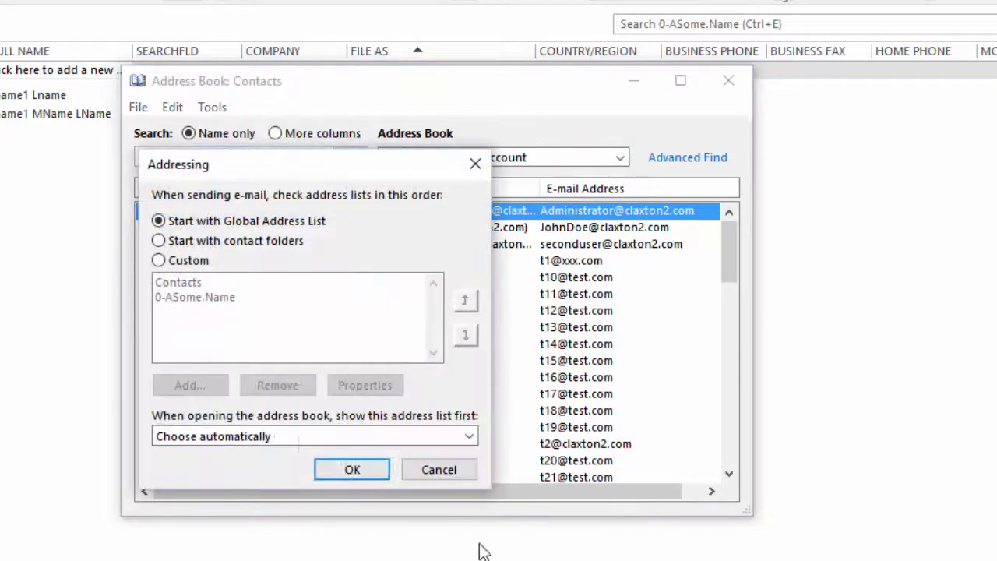
pyautogui.click(159, 260)
pyautogui.click(184, 297)
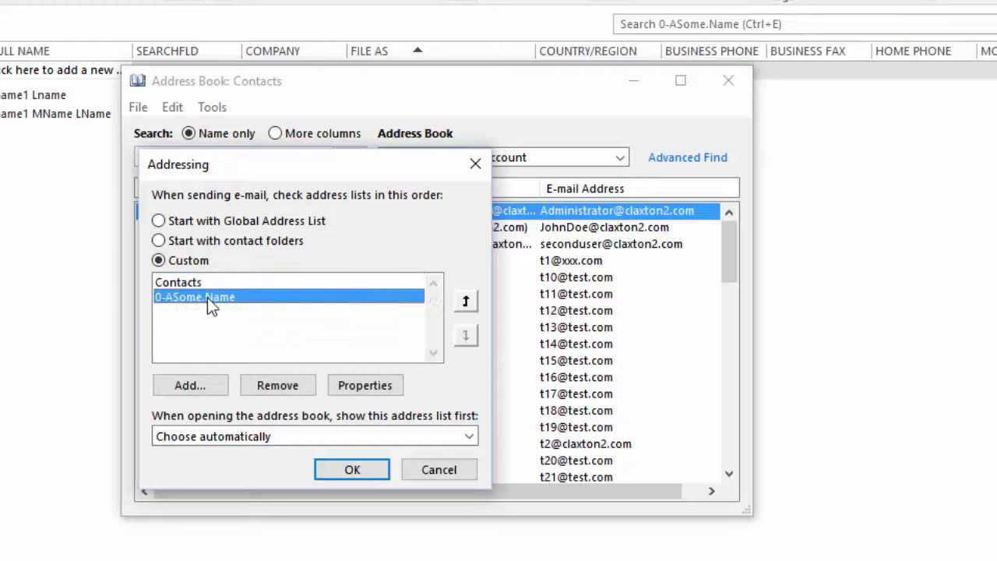
pyautogui.click(471, 438)
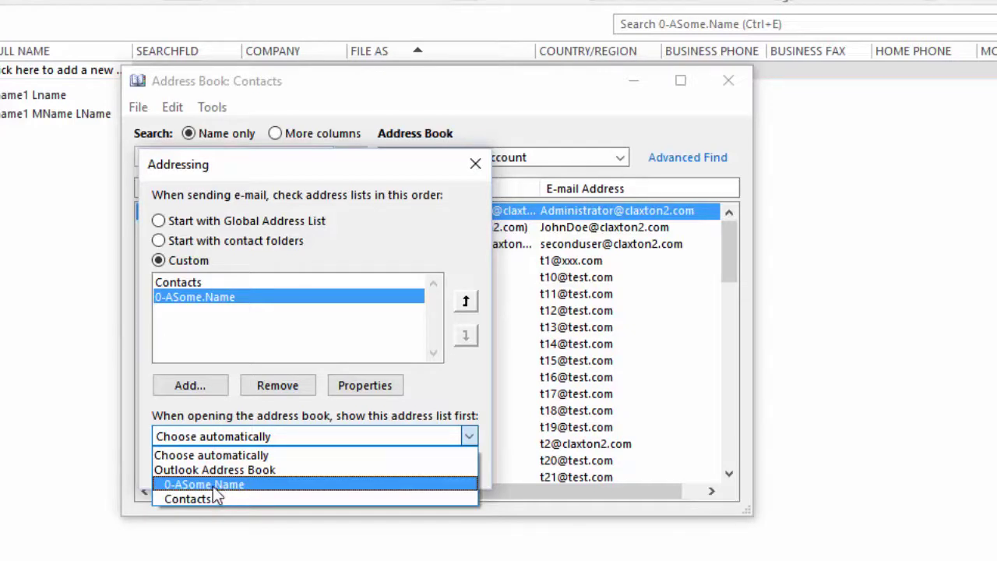
pyautogui.click(213, 485)
pyautogui.click(354, 472)
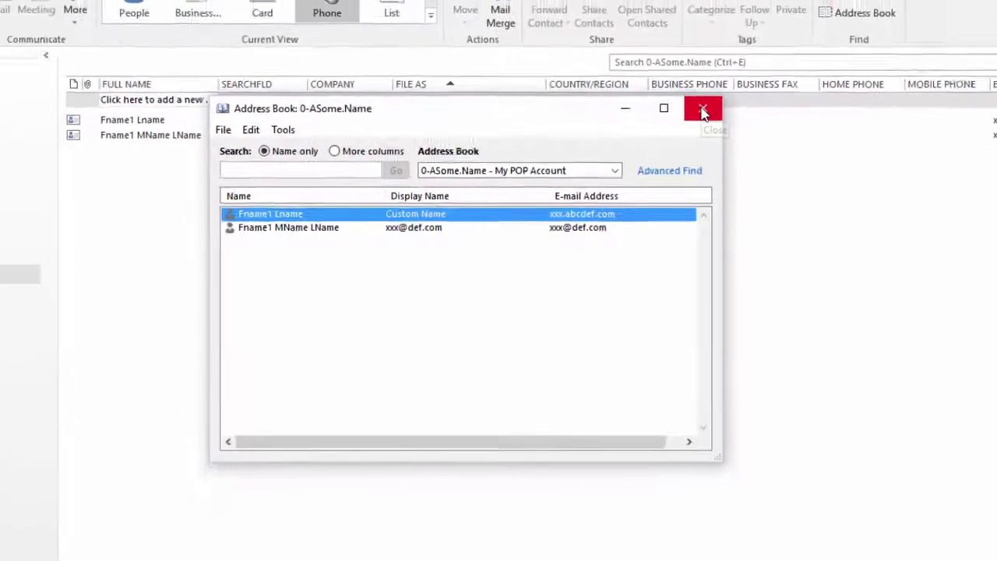
# Toggle 0-ASome.Name's address-book checkbox, cancel without saving, then reopen the Address Book
pyautogui.click(726, 79)
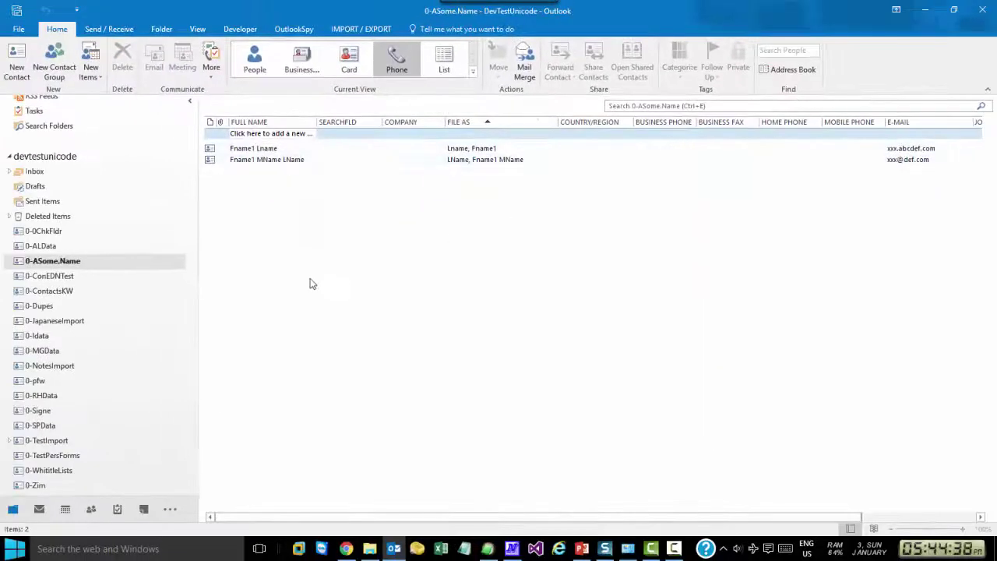
pyautogui.rightClick(31, 269)
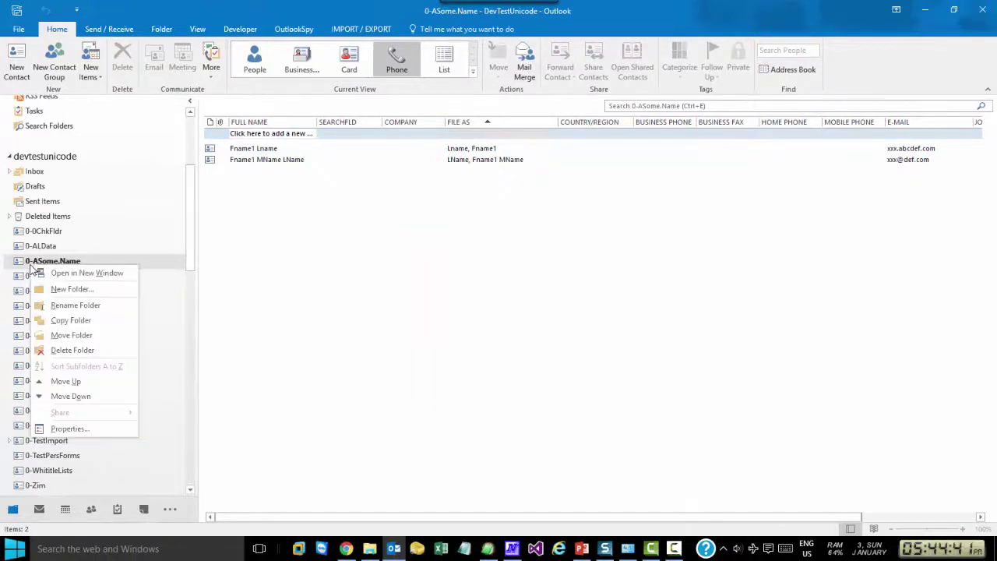
pyautogui.click(67, 430)
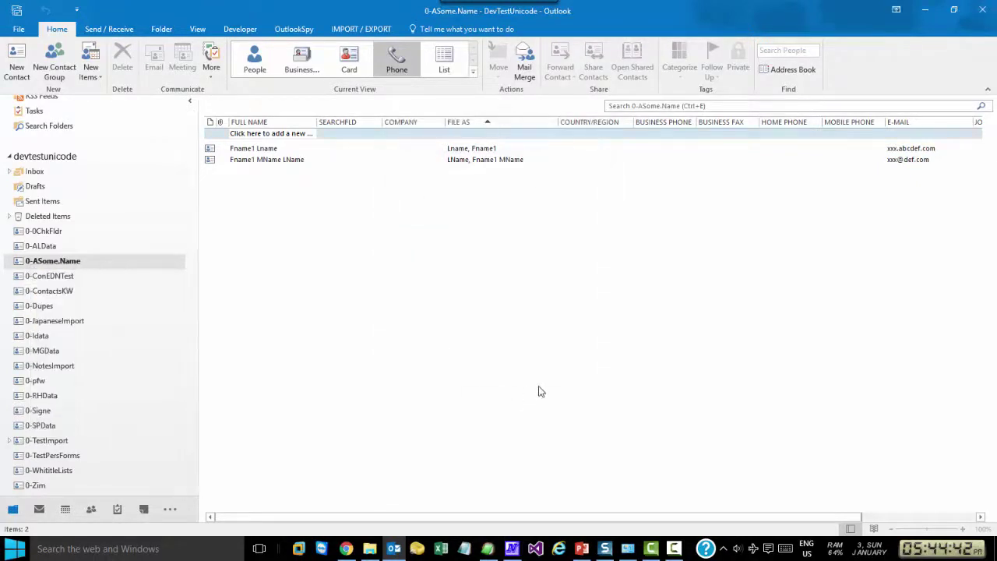
pyautogui.rightClick(63, 267)
pyautogui.click(109, 426)
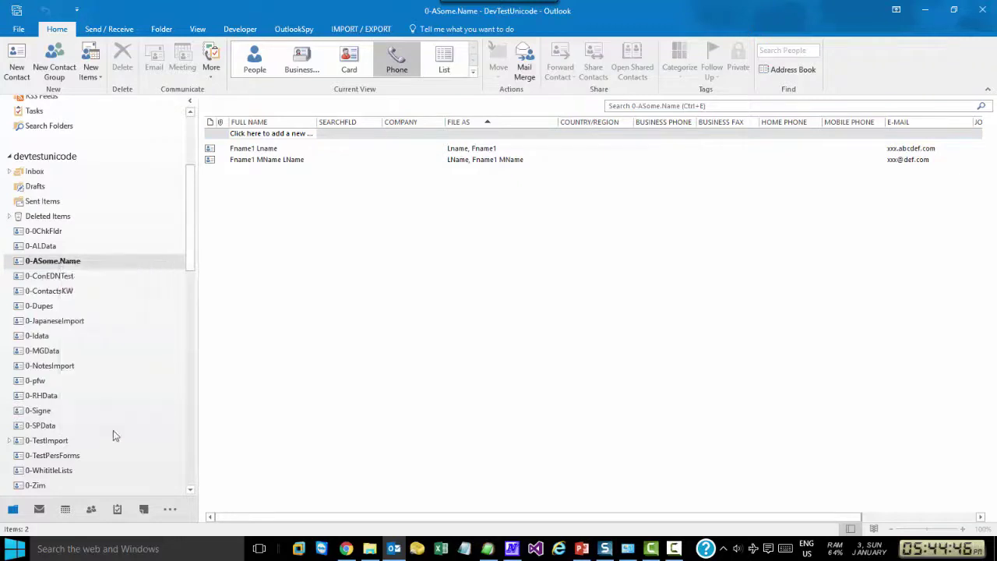
pyautogui.click(533, 148)
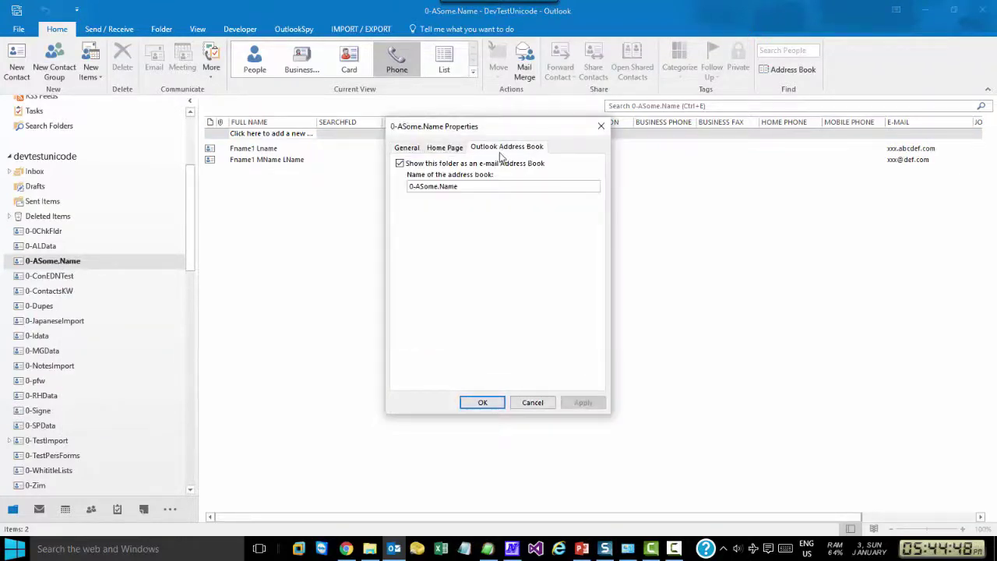
pyautogui.click(399, 165)
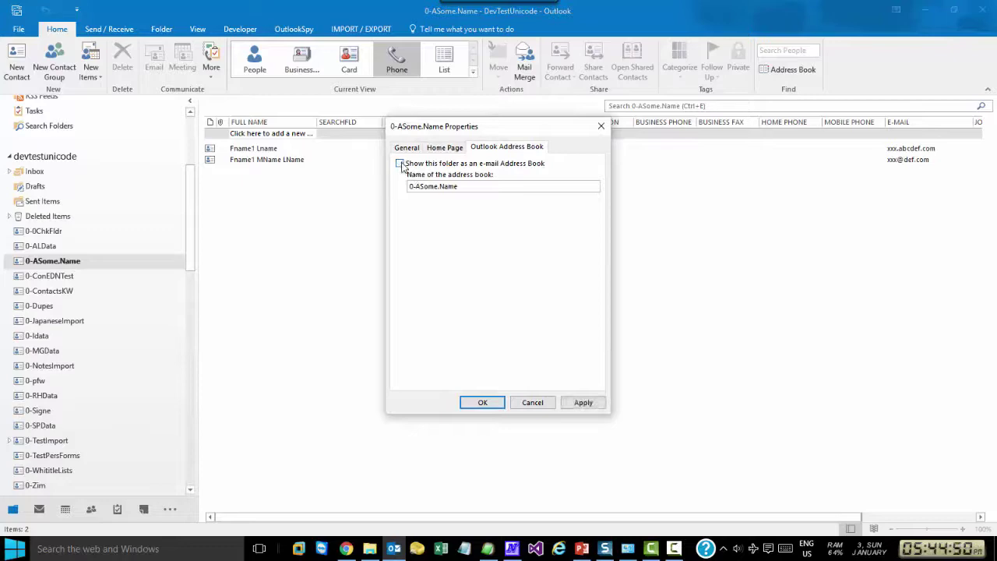
pyautogui.click(523, 403)
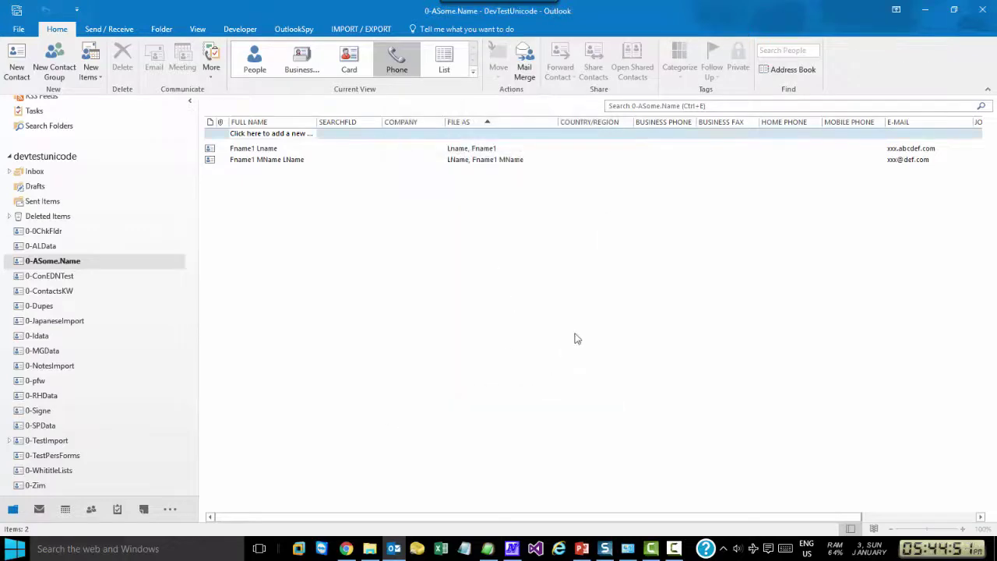
pyautogui.click(787, 69)
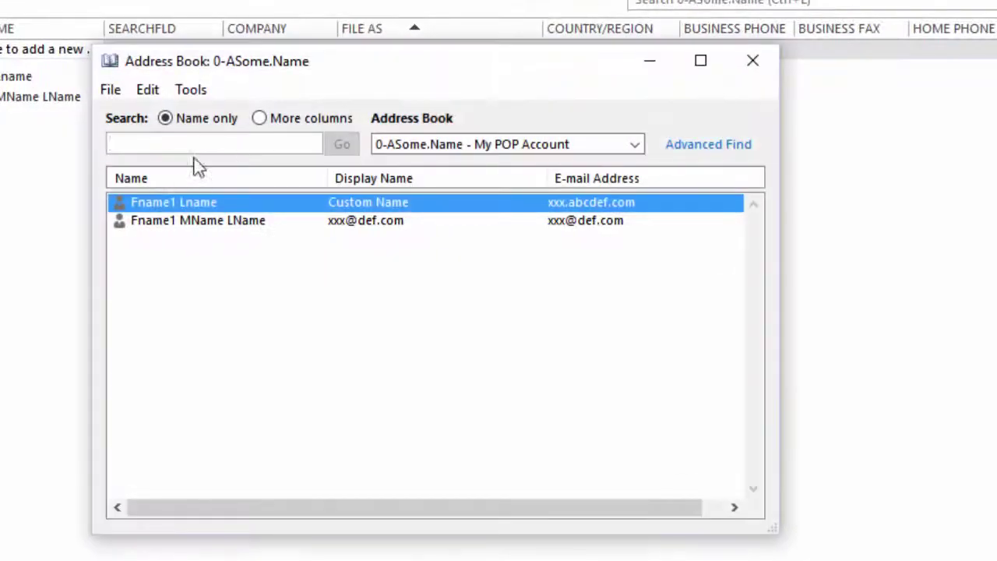
# Confirm the Custom addressing order of Contacts then 0-ASome.Name, with 0-ASome.Name shown first
pyautogui.click(191, 89)
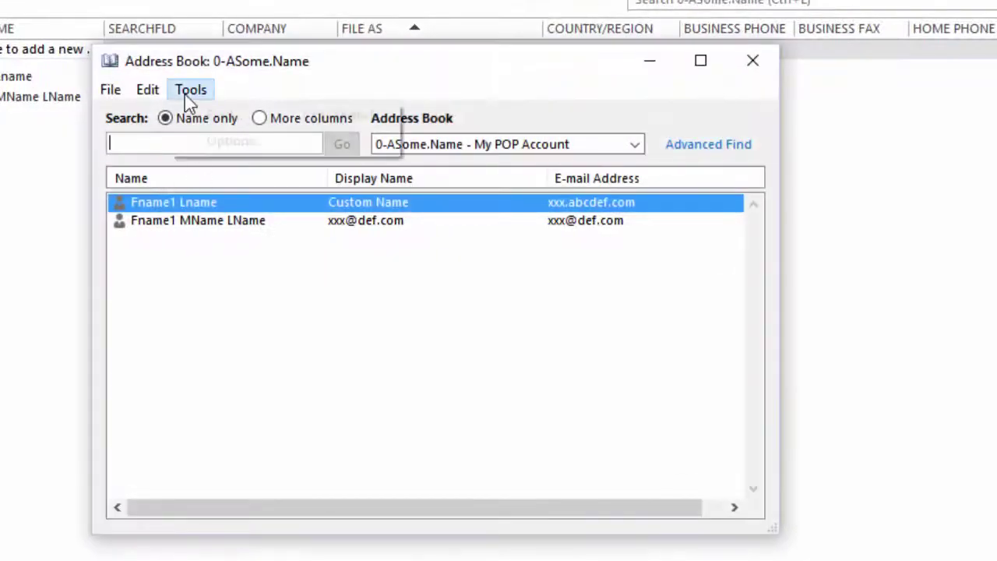
pyautogui.click(214, 144)
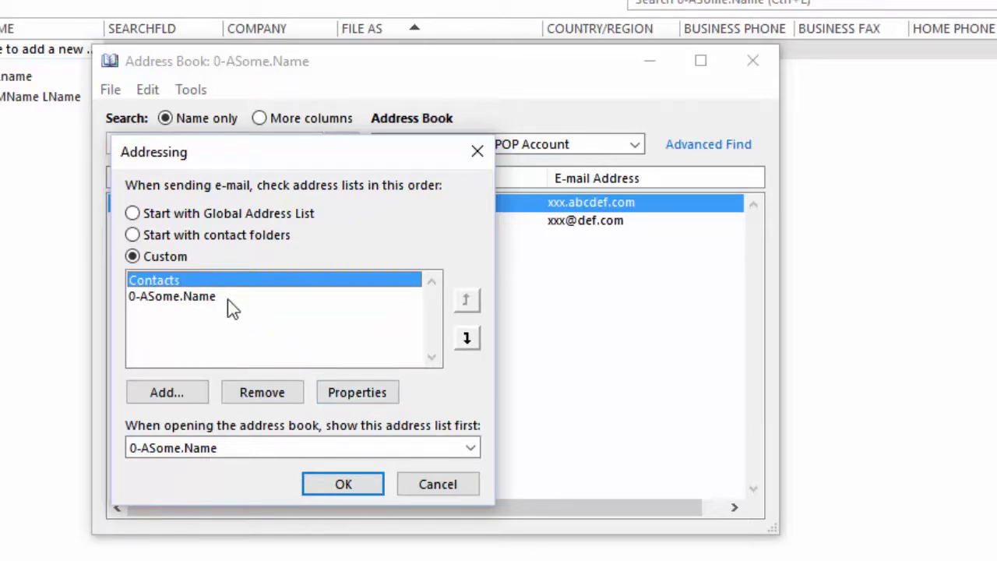
pyautogui.click(343, 484)
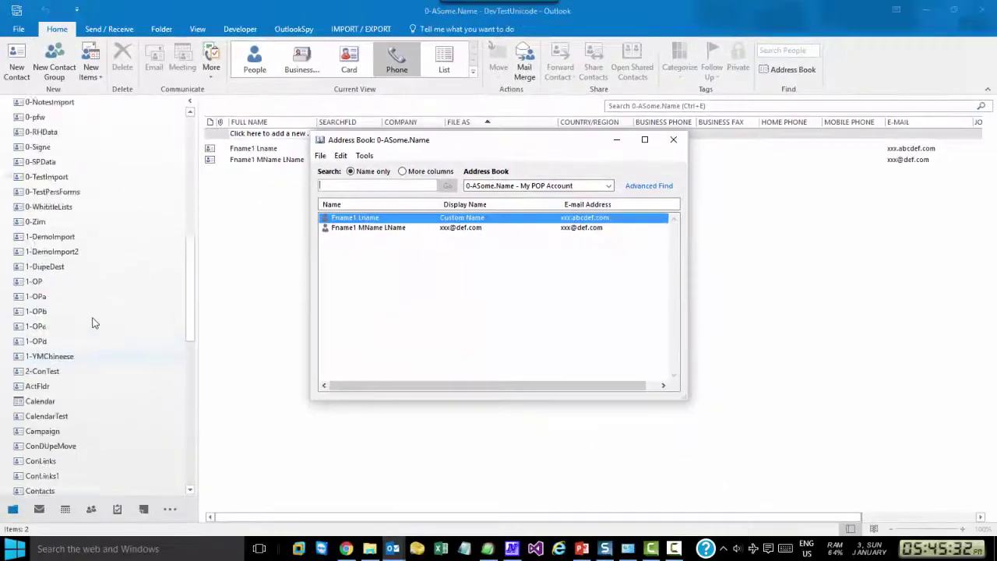
pyautogui.scroll(-2, 92, 323)
# Tick 'Show this folder as an e-mail Address Book' for Contacts and check the address book list
pyautogui.click(29, 306)
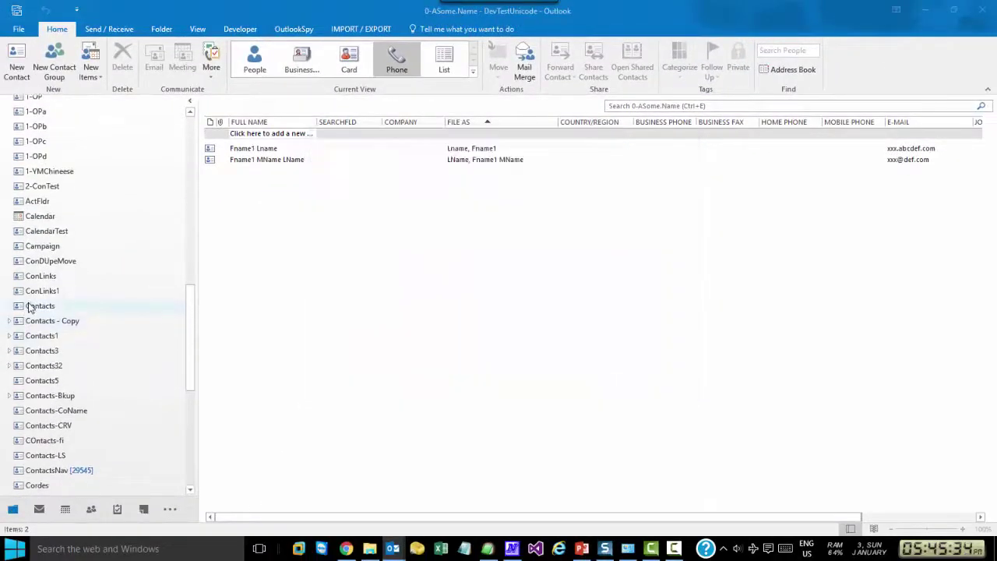
pyautogui.rightClick(29, 306)
pyautogui.click(66, 468)
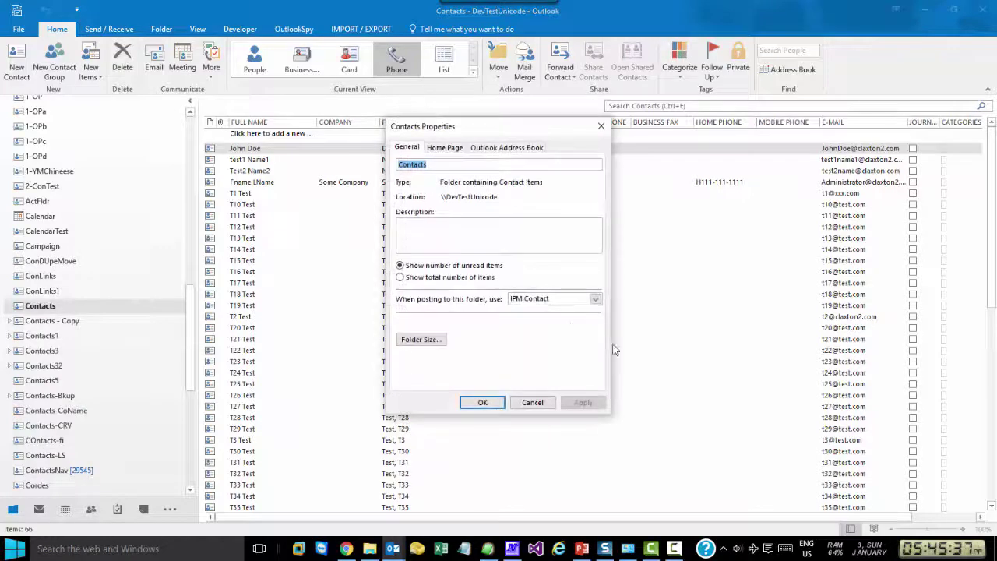
pyautogui.click(507, 148)
pyautogui.click(399, 164)
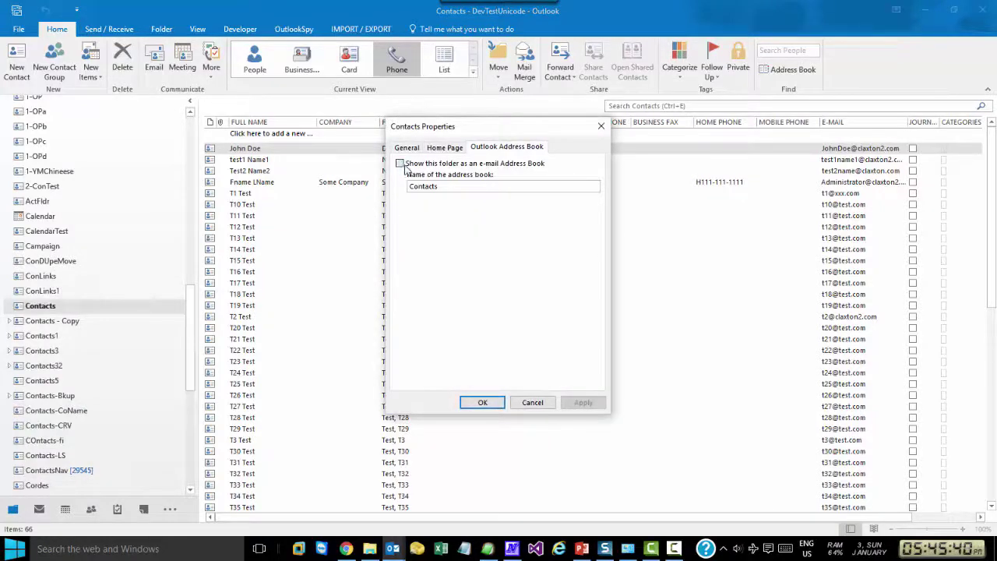
pyautogui.click(483, 403)
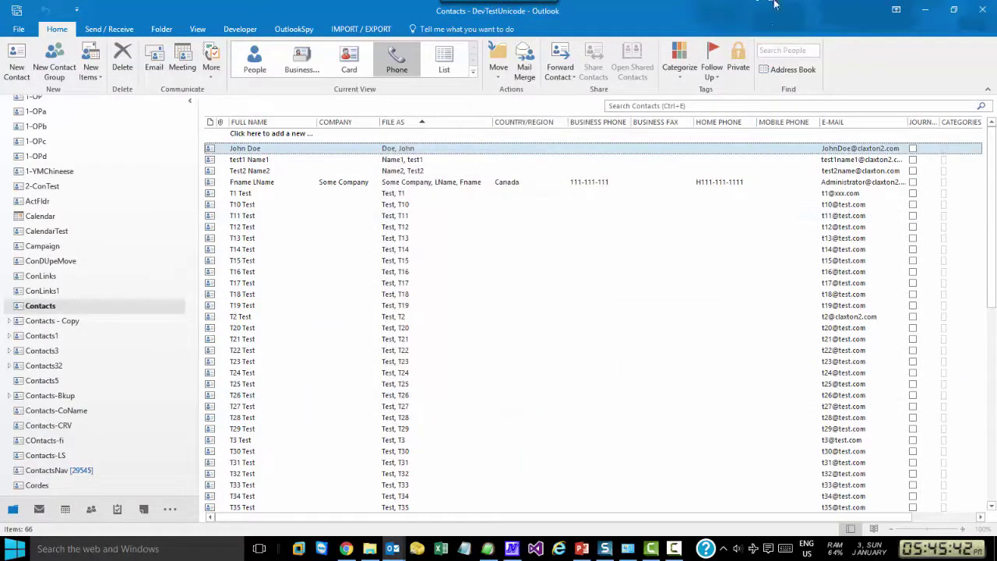
pyautogui.click(786, 71)
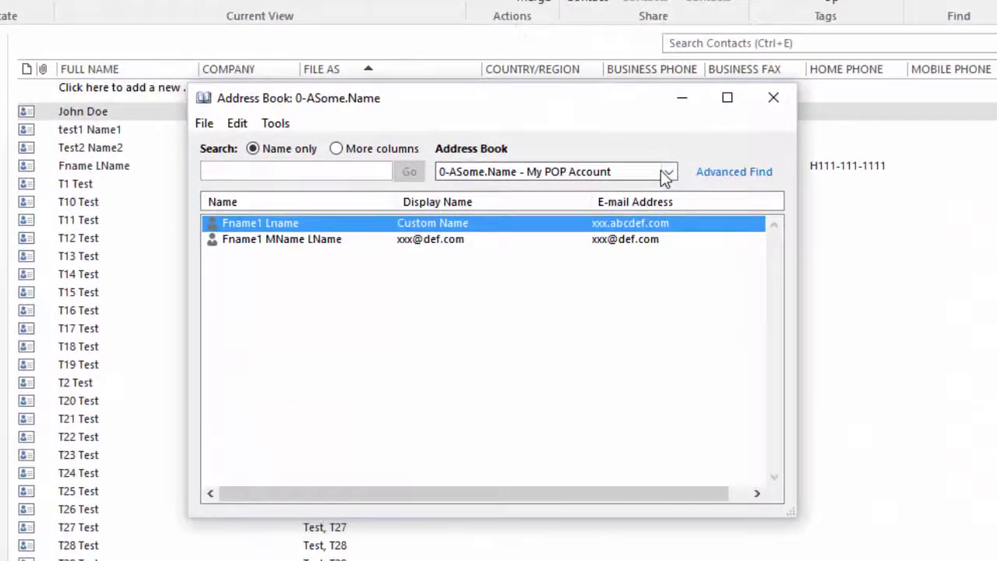
pyautogui.click(605, 185)
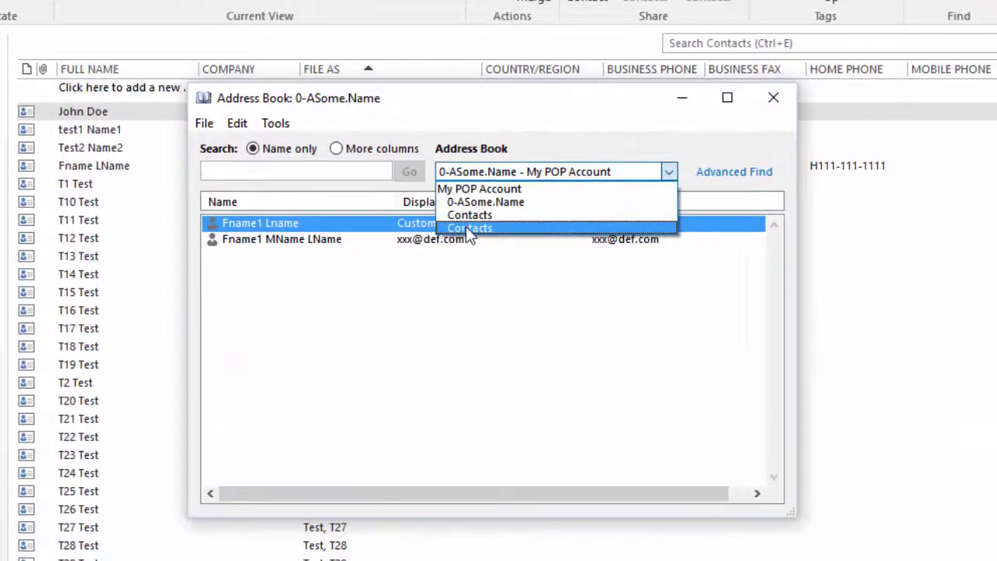
# Inspect the first Contacts address list's details to see it belongs to My POP Account
pyautogui.click(277, 125)
pyautogui.click(275, 126)
pyautogui.click(311, 169)
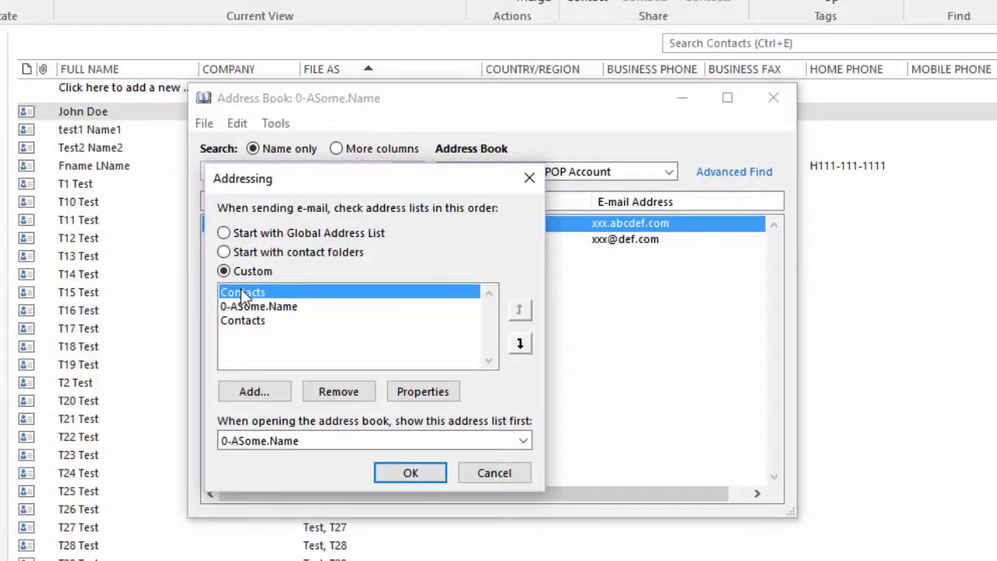
pyautogui.click(433, 390)
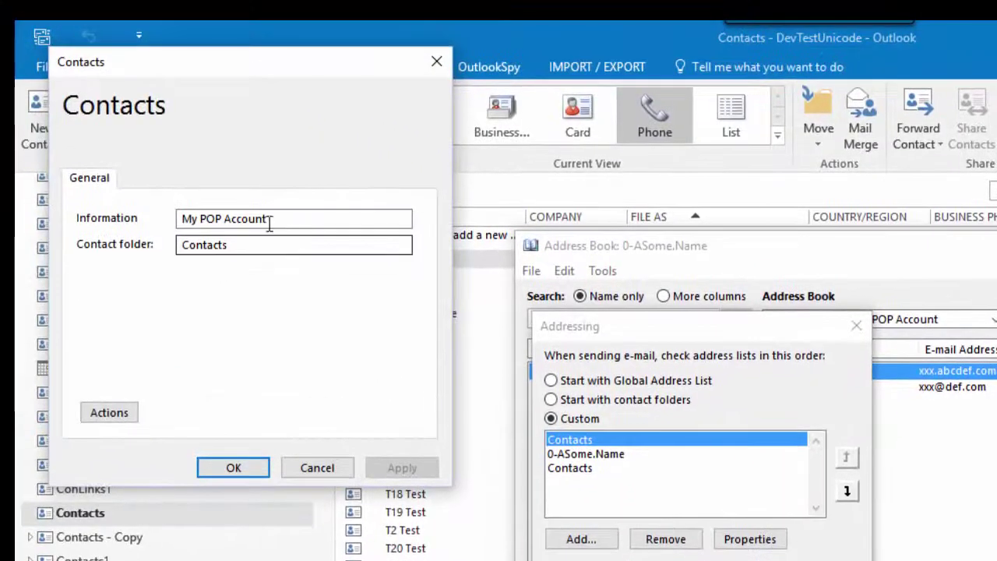
pyautogui.moveTo(298, 219); pyautogui.dragTo(180, 219)
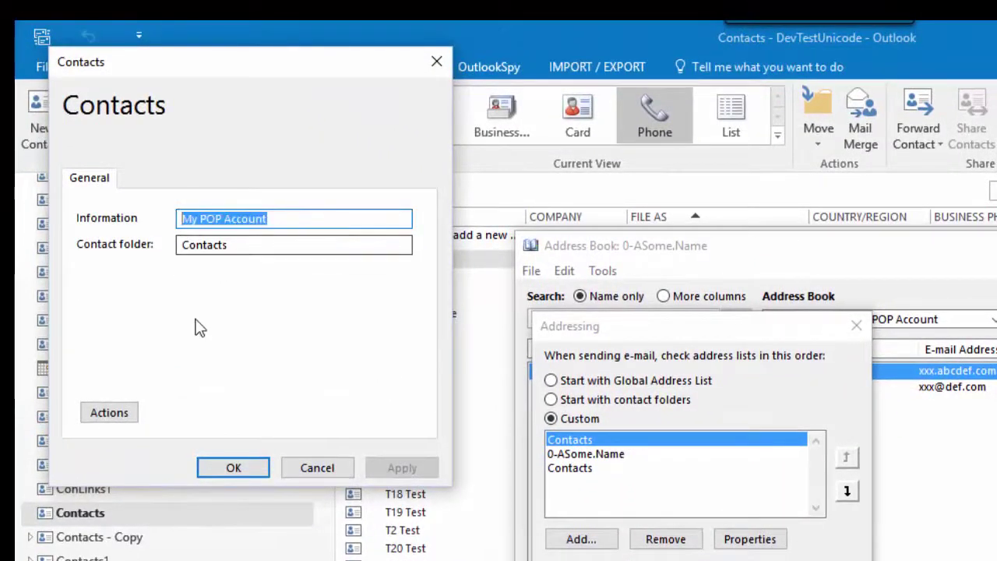
pyautogui.click(317, 468)
# Inspect the last Contacts entry, which belongs to DevTestUnicode, then close the addressing settings
pyautogui.click(555, 468)
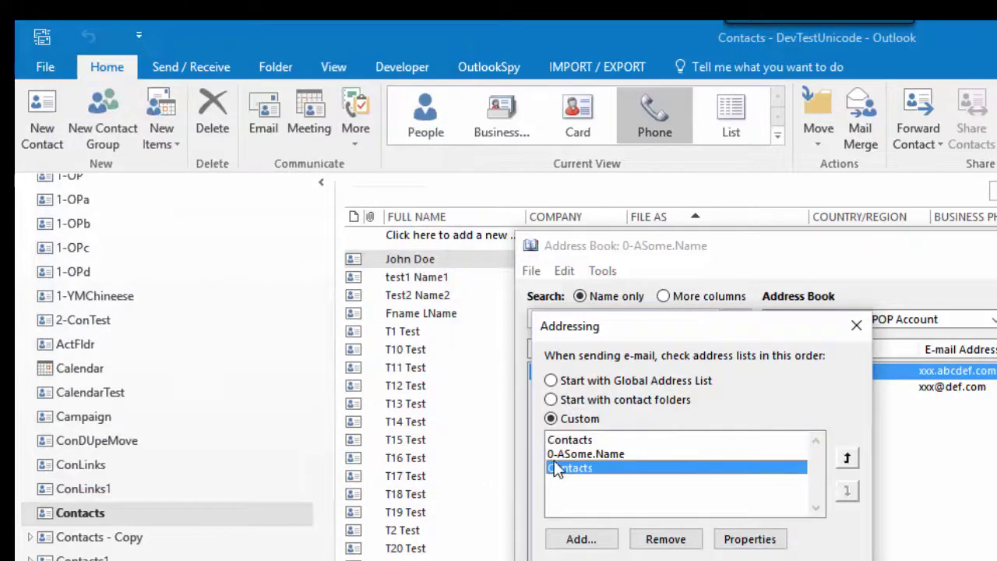
pyautogui.click(728, 539)
pyautogui.moveTo(290, 221); pyautogui.dragTo(181, 221)
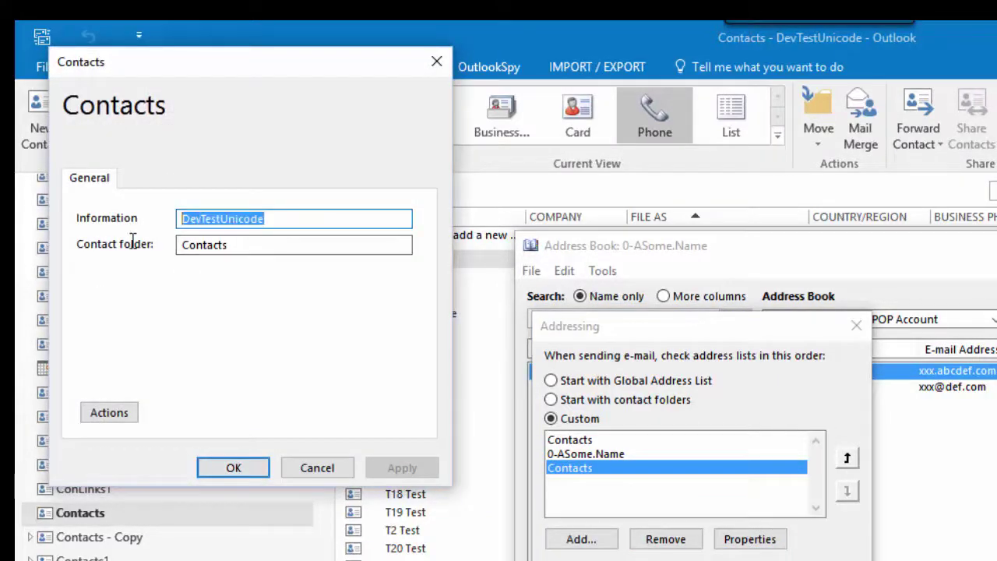
pyautogui.click(237, 470)
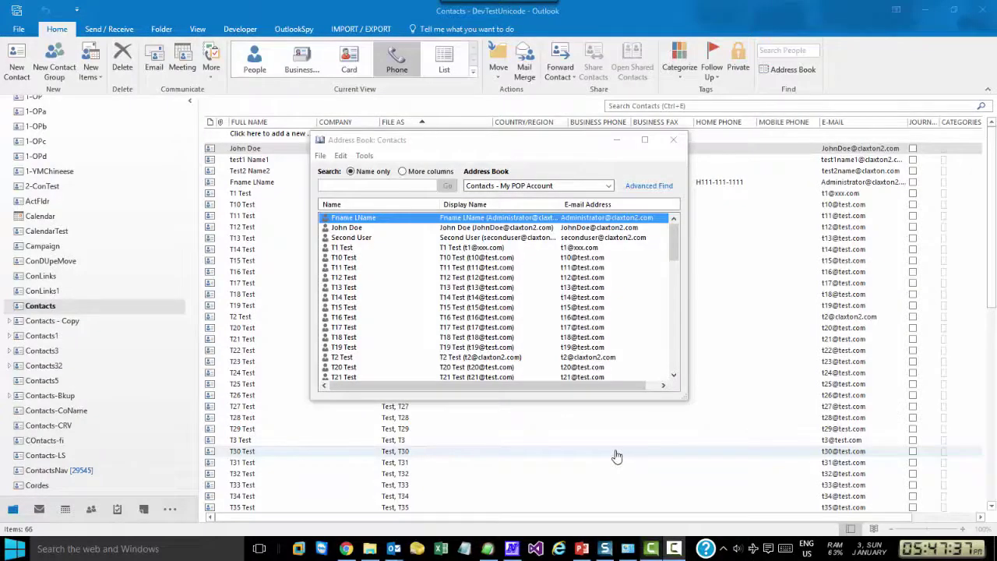